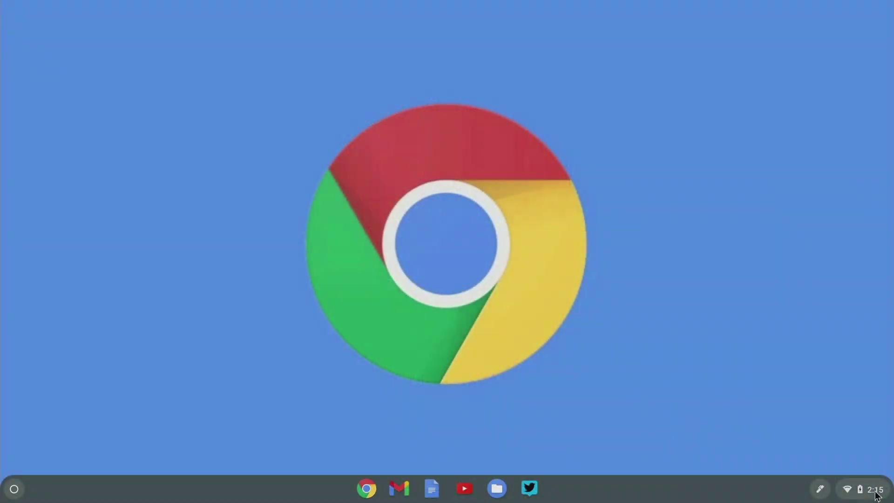
# Step: Open About Chrome OS in Settings, note version 88.0.4324.153, and check for updates
pyautogui.click(877, 495)
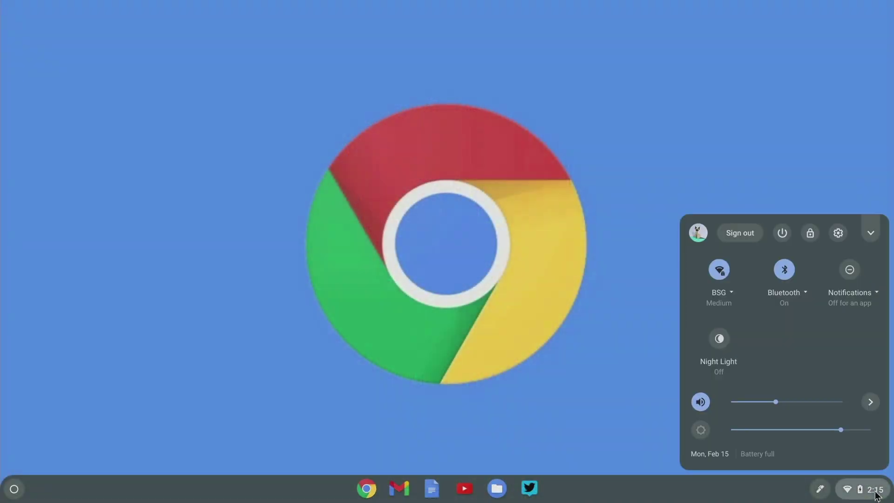
pyautogui.click(839, 233)
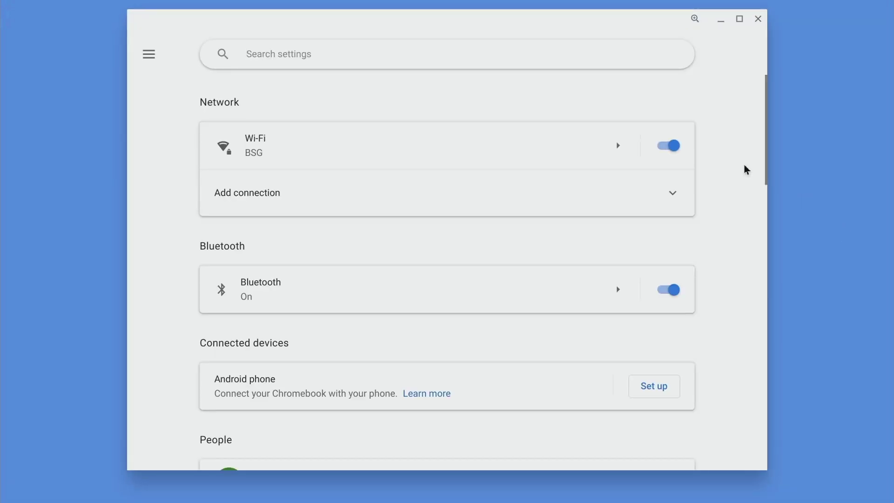
pyautogui.click(148, 53)
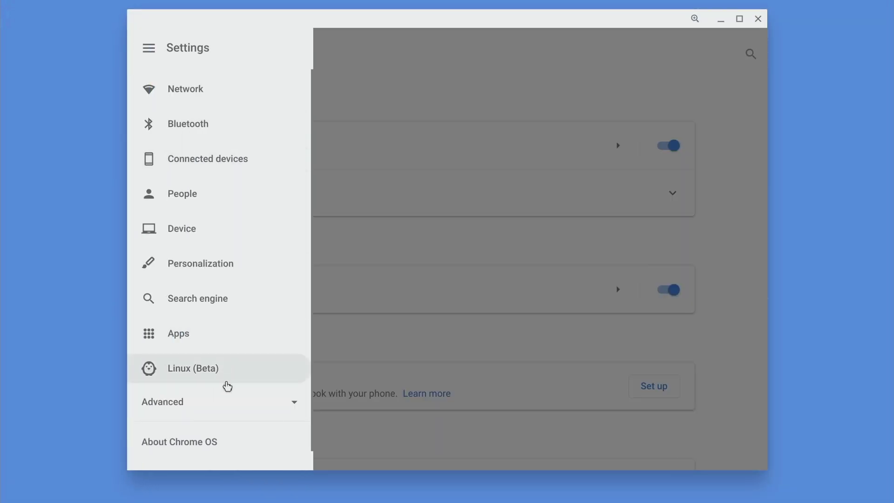
pyautogui.click(216, 441)
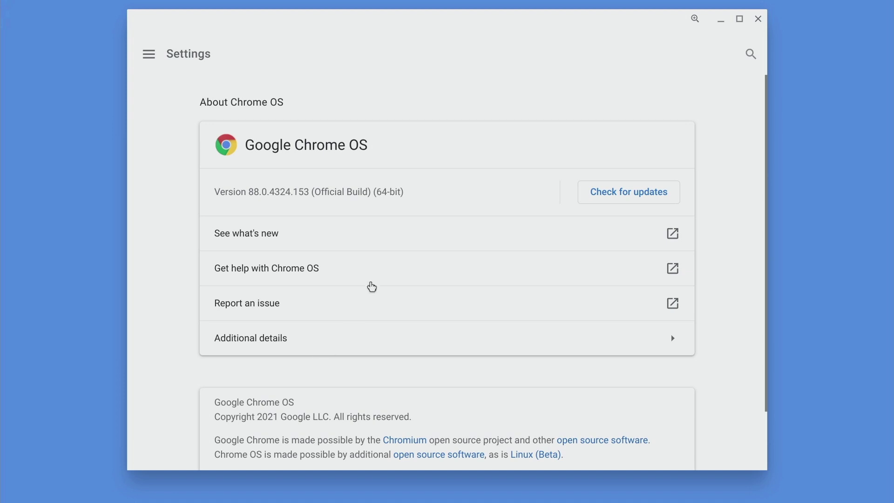
pyautogui.moveTo(242, 192); pyautogui.dragTo(305, 194)
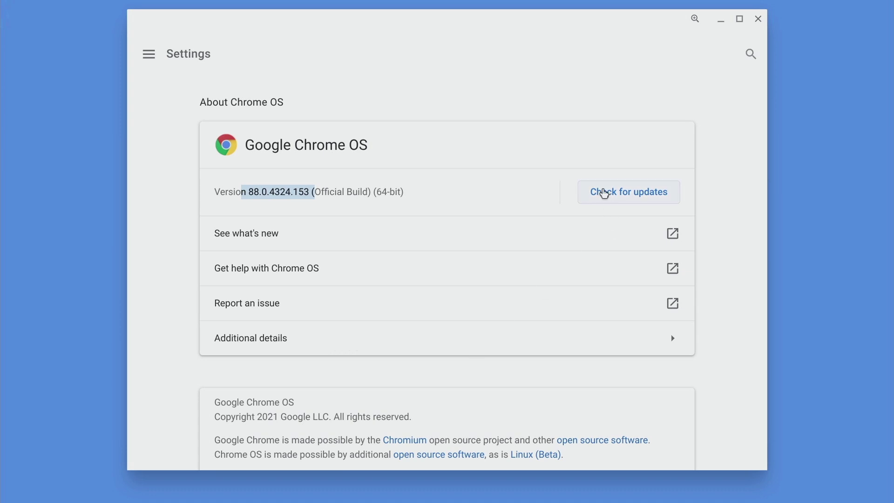
pyautogui.click(604, 193)
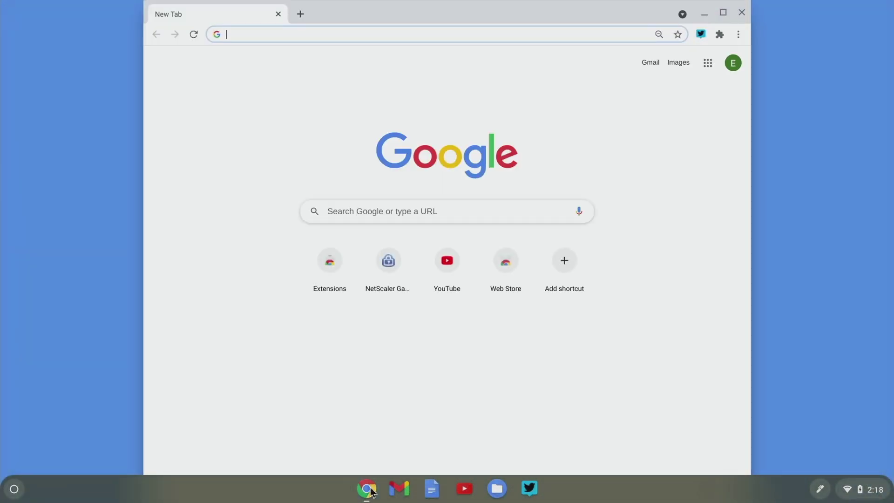
pyautogui.write('chrome')
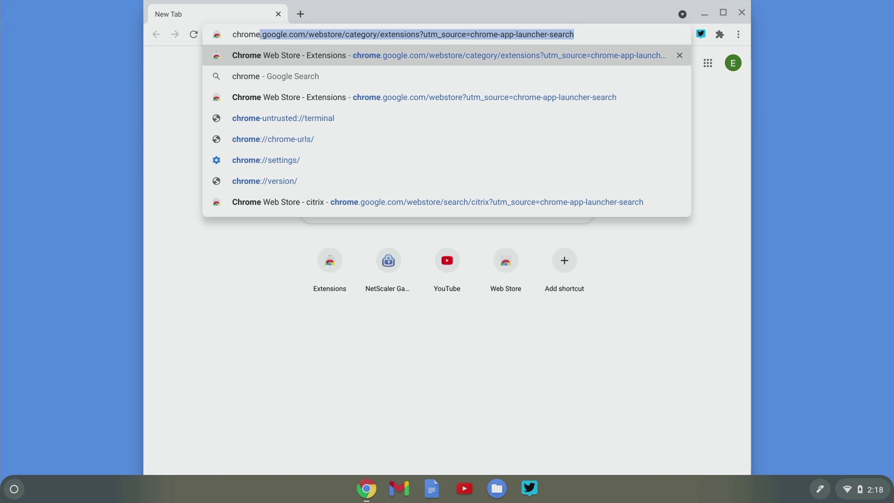
pyautogui.write('://fla')
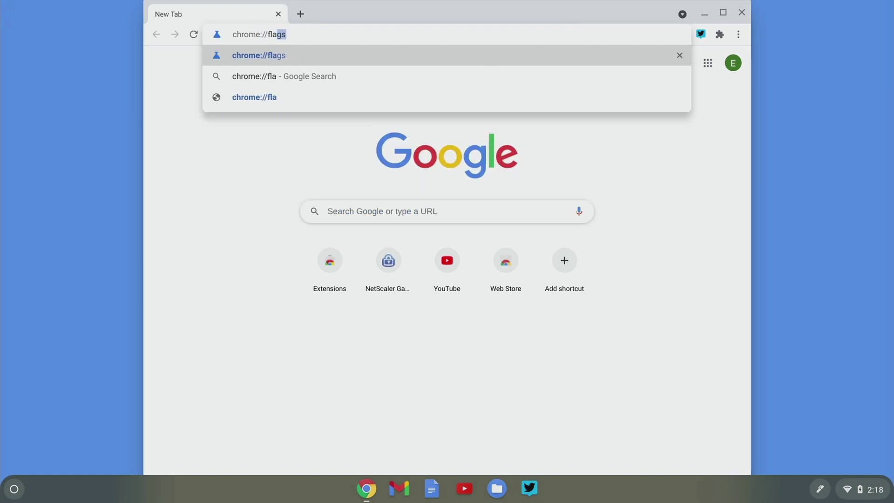
pyautogui.write('gs/#s')
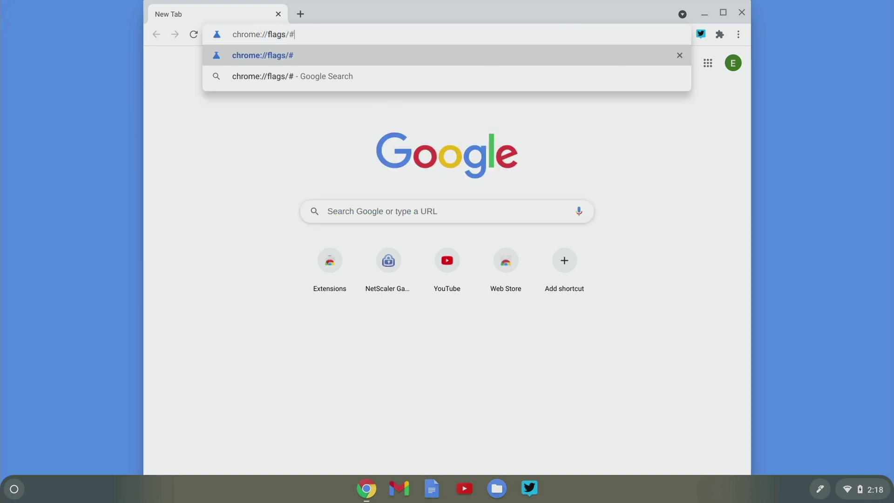
pyautogui.write('cree')
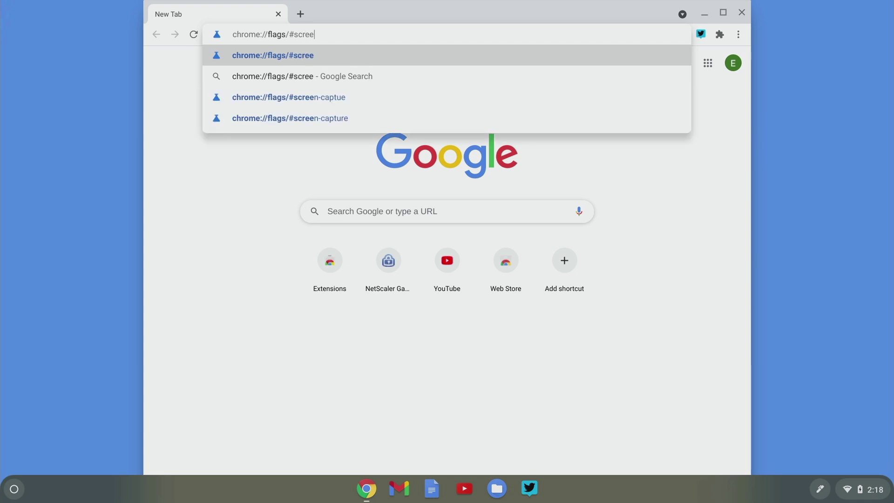
pyautogui.write('n-capture')
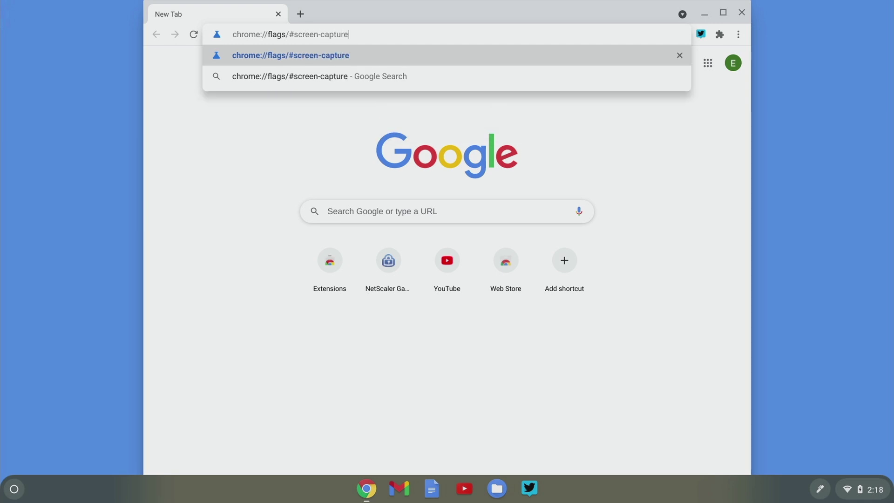
# Step: Set the Screen capture test flag at chrome://flags/#screen-capture to Enabled
pyautogui.press('Return')
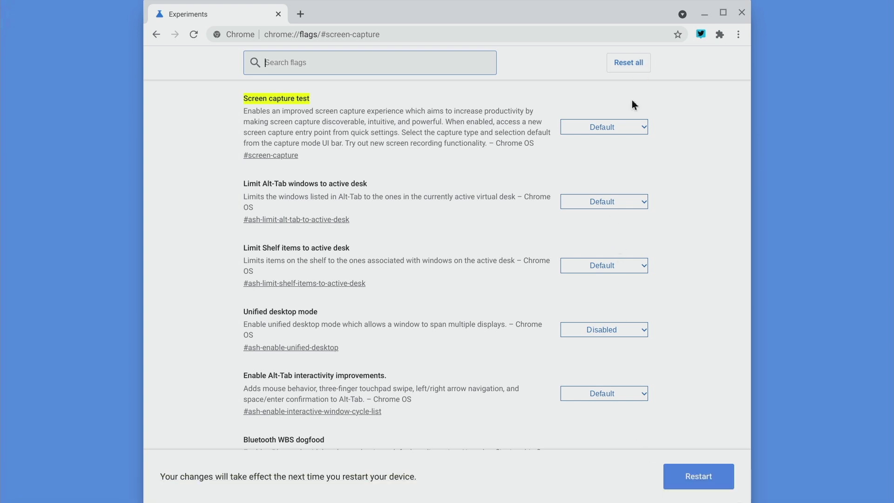
pyautogui.click(613, 128)
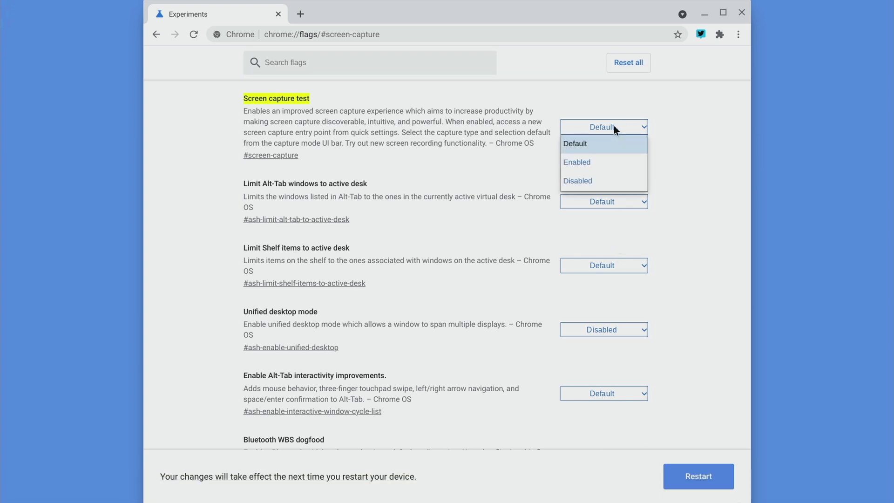
pyautogui.click(597, 162)
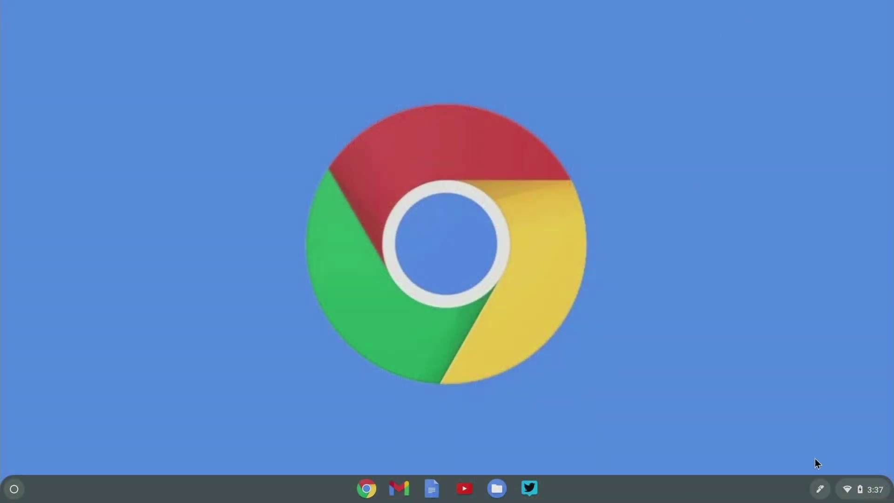
# Step: Take a full-screen screenshot using Screen capture from quick settings, in screenshot mode
pyautogui.click(871, 495)
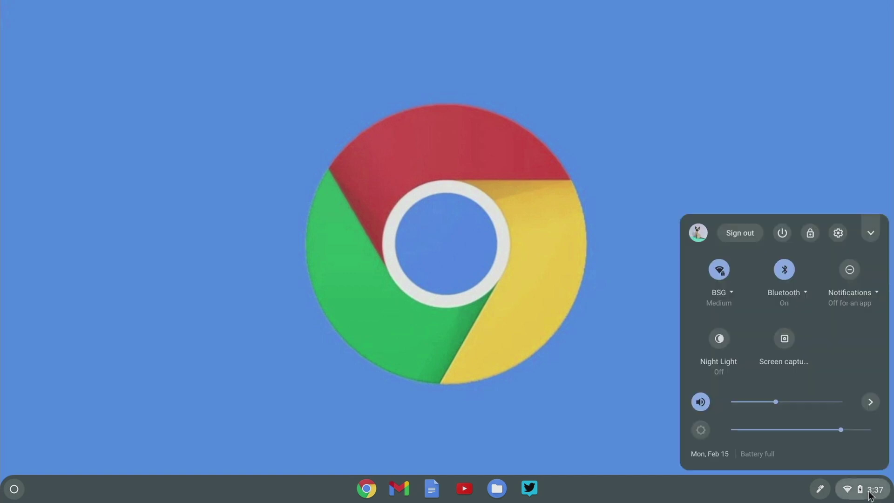
pyautogui.click(784, 341)
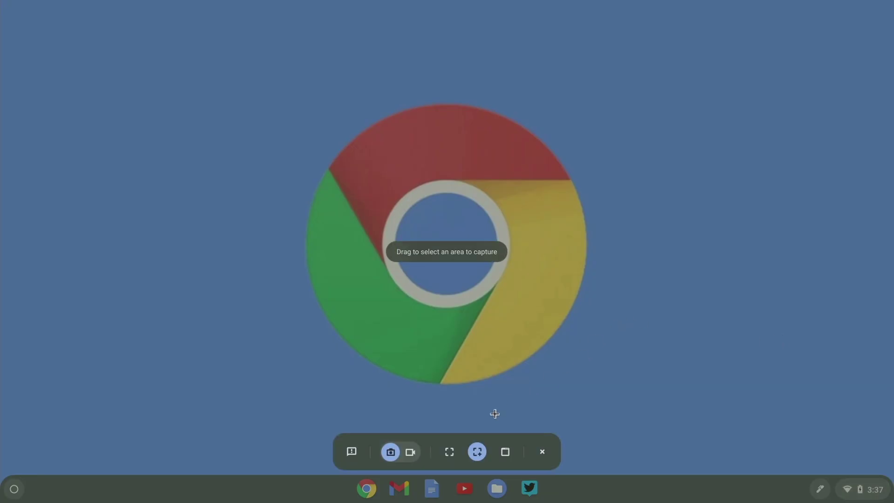
pyautogui.click(411, 453)
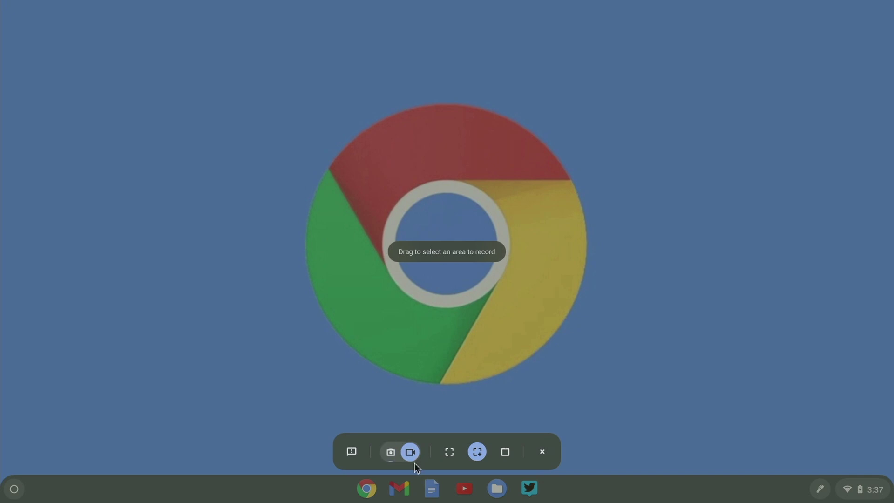
pyautogui.click(390, 452)
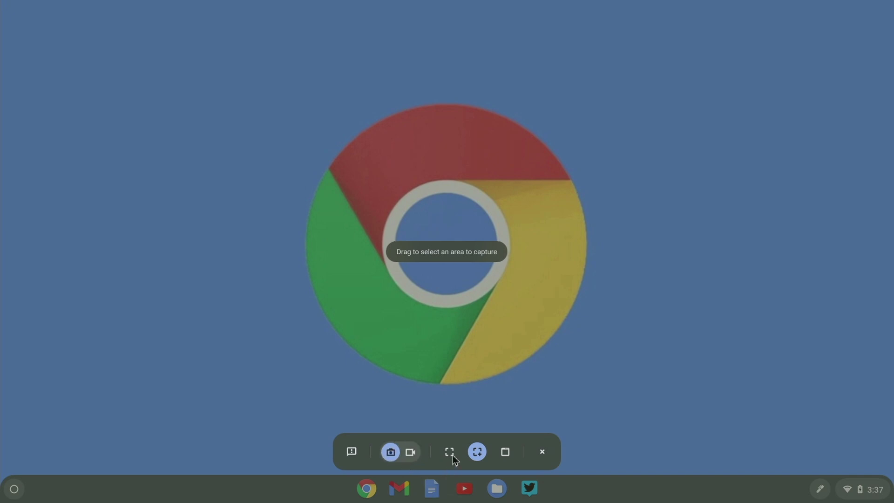
pyautogui.click(451, 453)
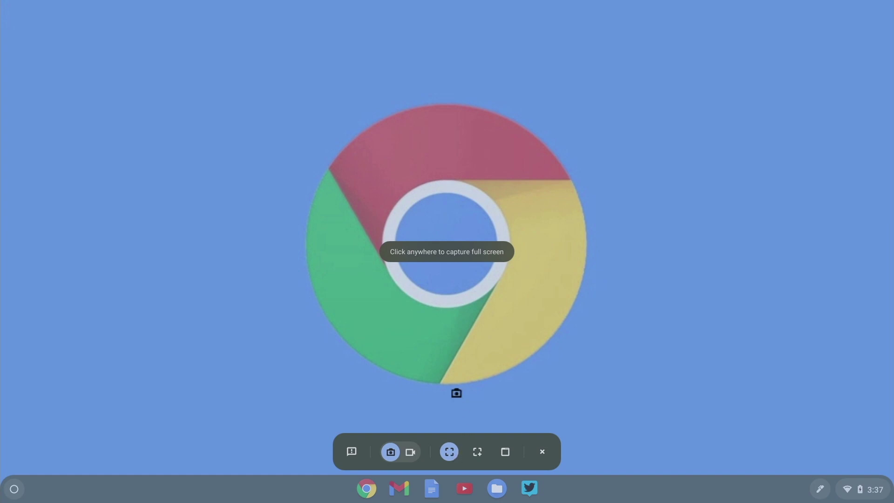
pyautogui.click(447, 323)
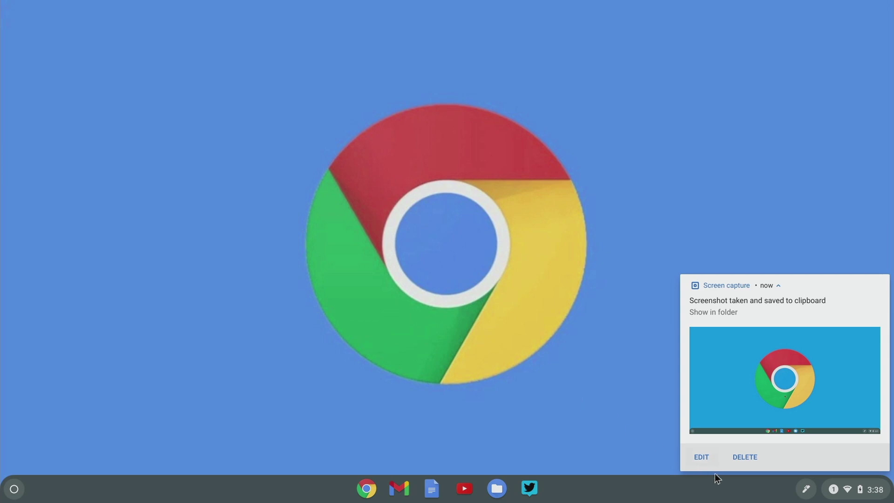
# Step: Capture a region around the Chrome logo, then a window screenshot of Files
pyautogui.hotkey('ctrl', 'shift', 'F5')
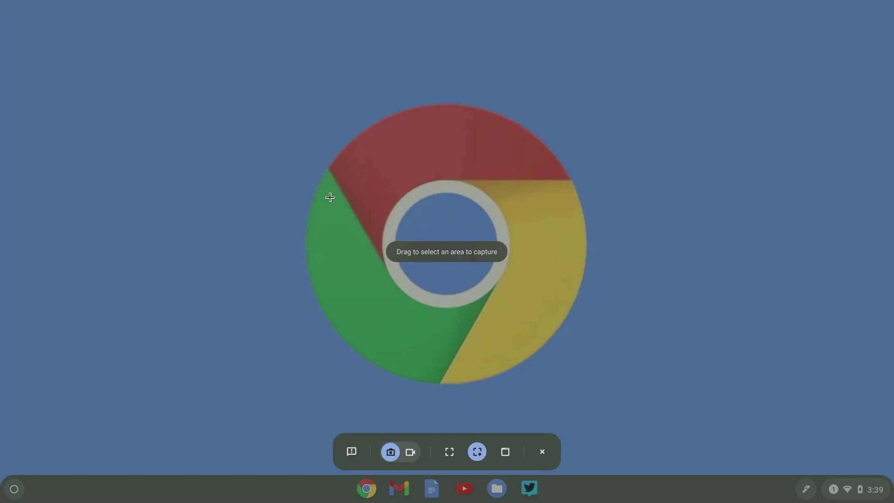
pyautogui.moveTo(272, 98); pyautogui.dragTo(616, 395)
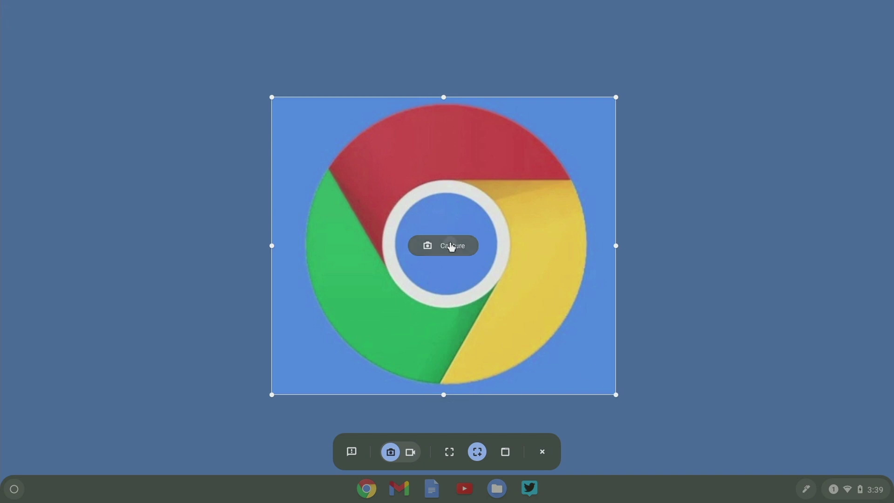
pyautogui.click(450, 243)
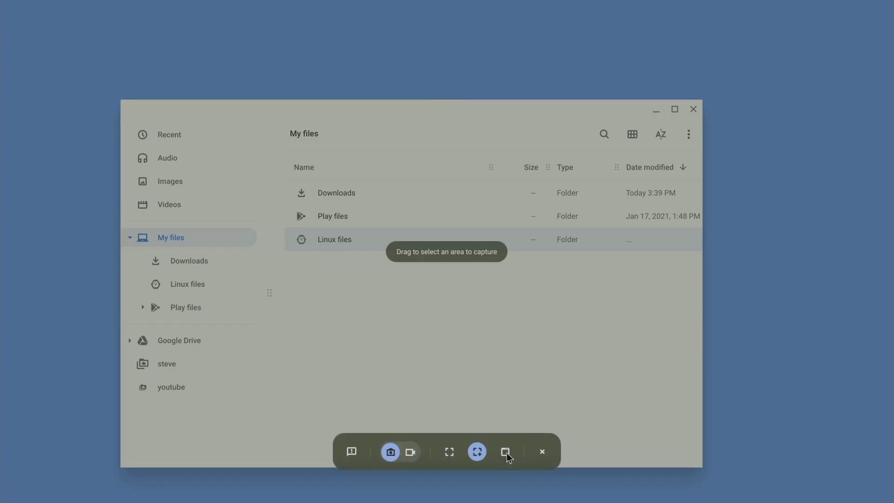
pyautogui.click(506, 452)
pyautogui.click(452, 127)
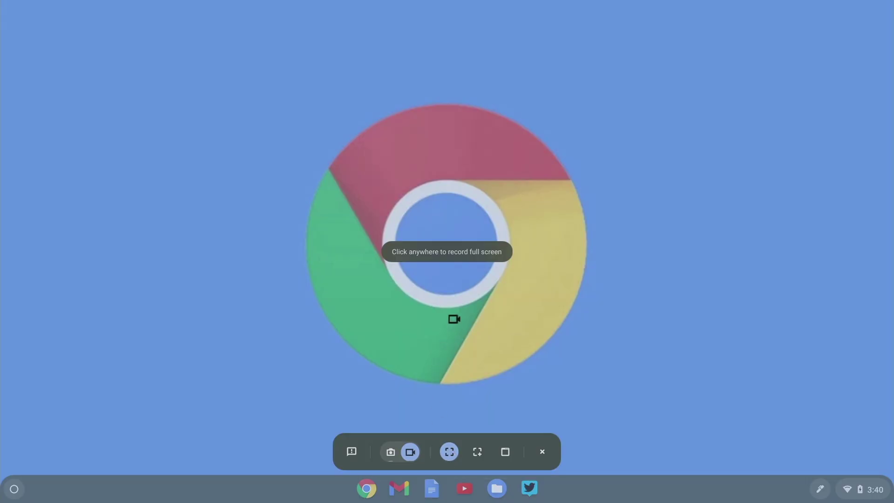
# Step: Start a full-screen recording, then stop it with the shelf's stop button
pyautogui.click(455, 318)
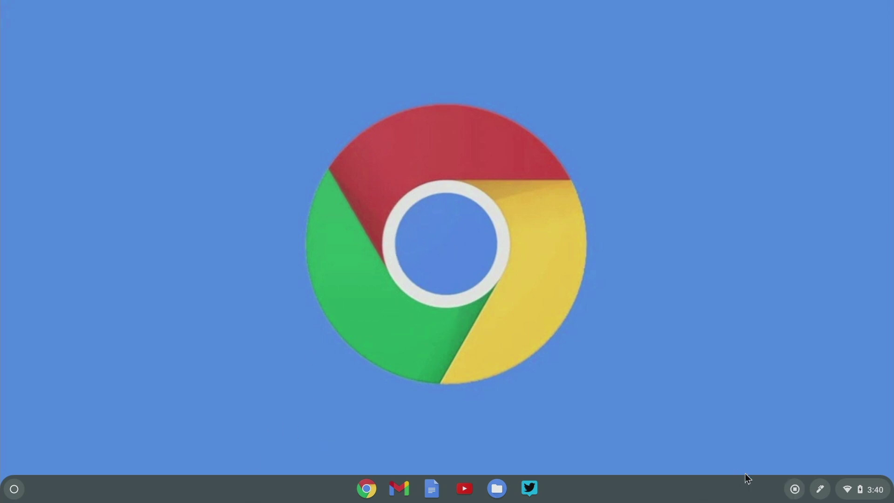
pyautogui.click(795, 490)
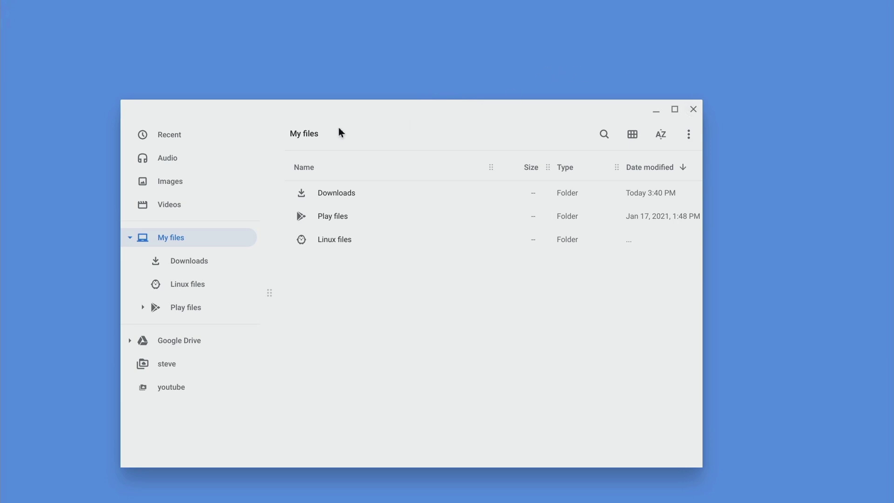
# Step: Check Images, then Videos, then Images again in Files to locate the captures
pyautogui.click(200, 184)
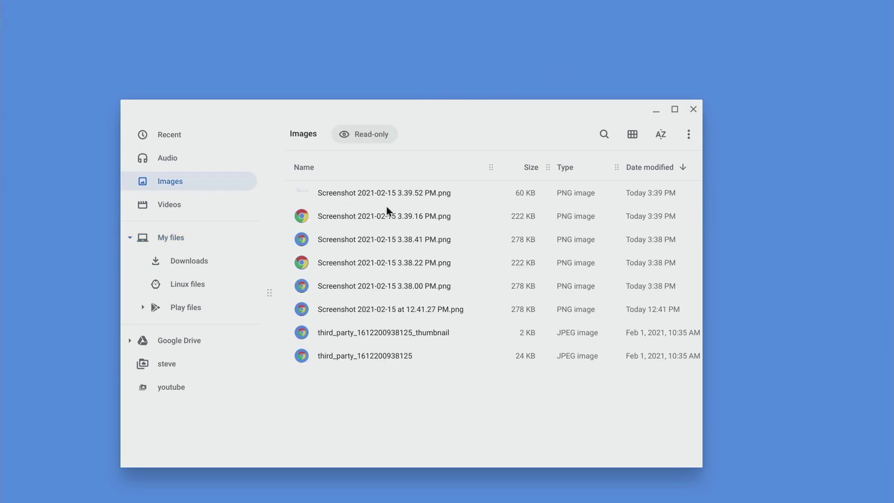
pyautogui.click(184, 205)
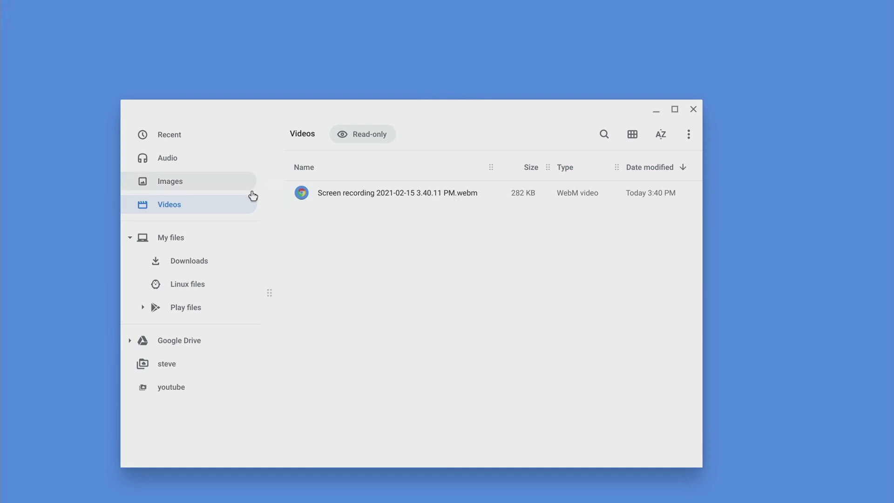
pyautogui.click(227, 186)
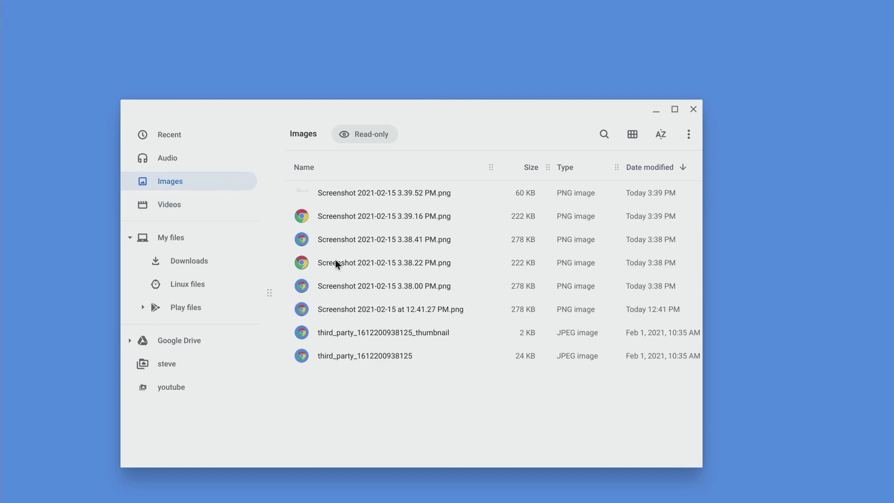